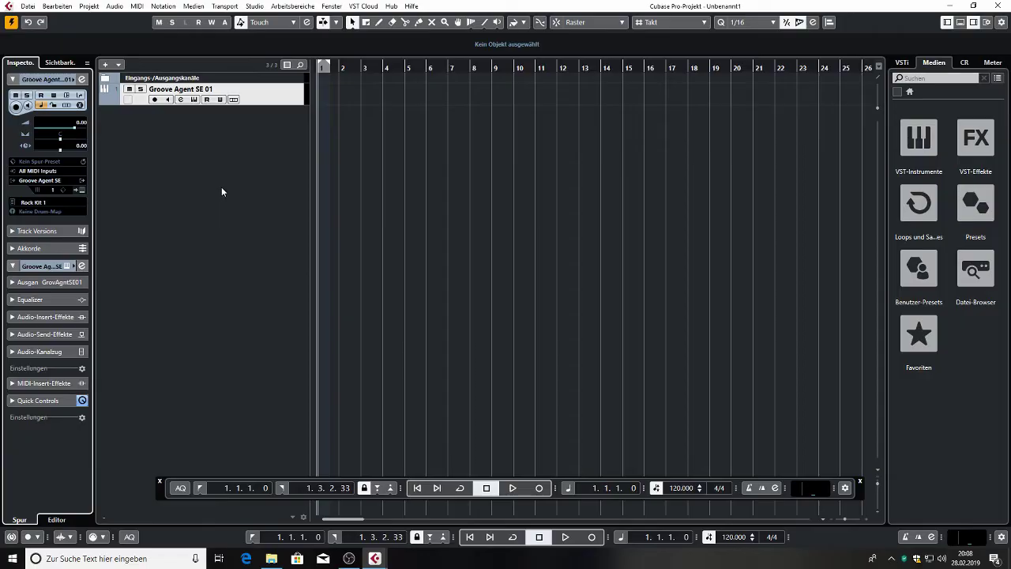
# Enable Groove Agent SE's extra stereo outputs Out 2–6 and unfold them under the drum track
pyautogui.click(83, 181)
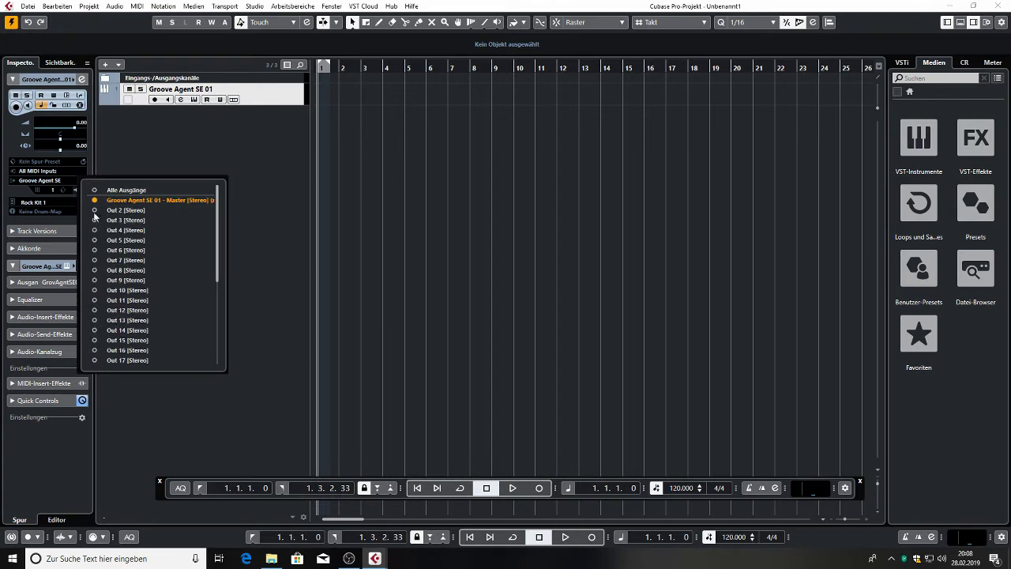
pyautogui.click(95, 221)
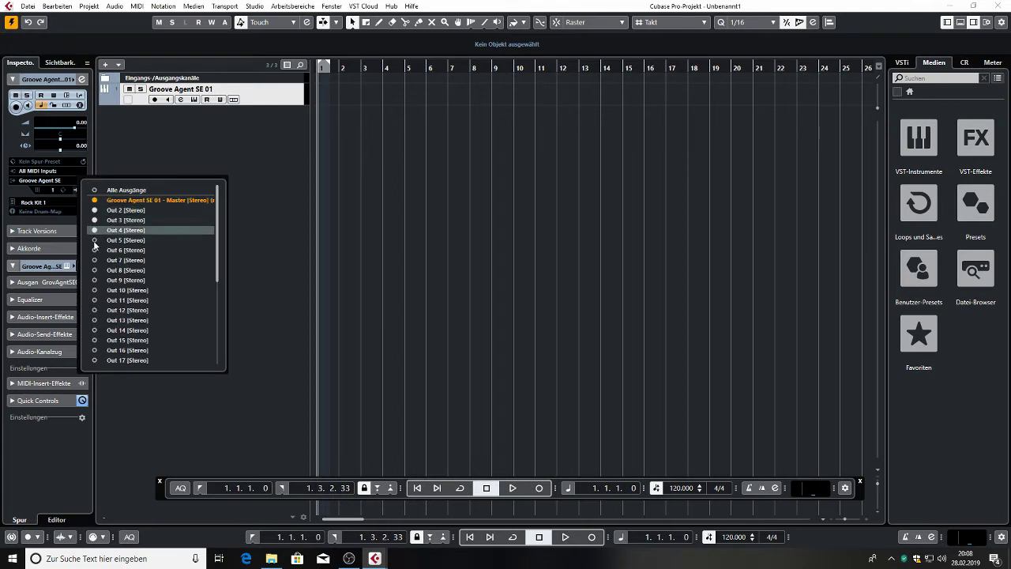
pyautogui.click(94, 240)
pyautogui.click(136, 161)
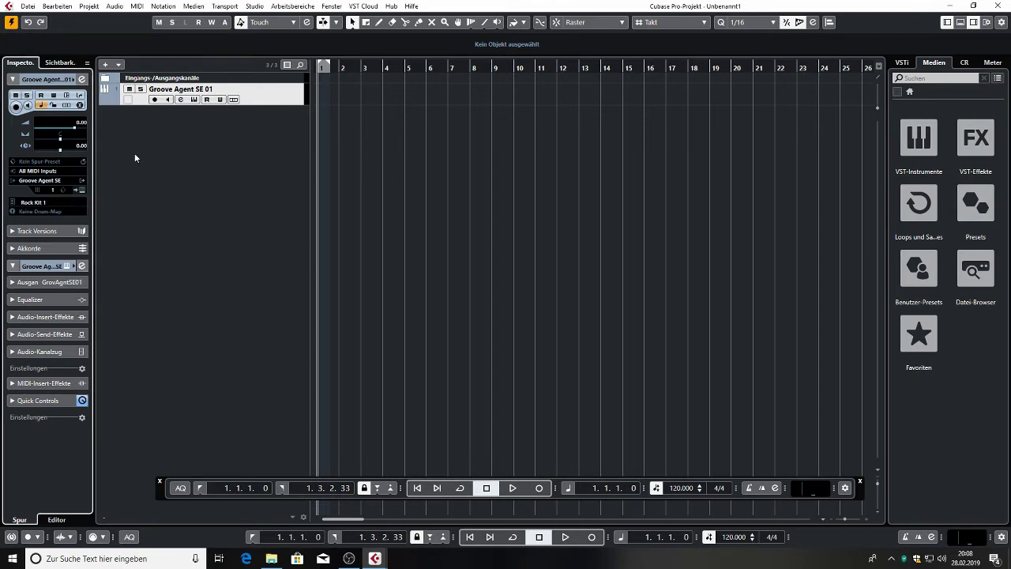
pyautogui.click(106, 101)
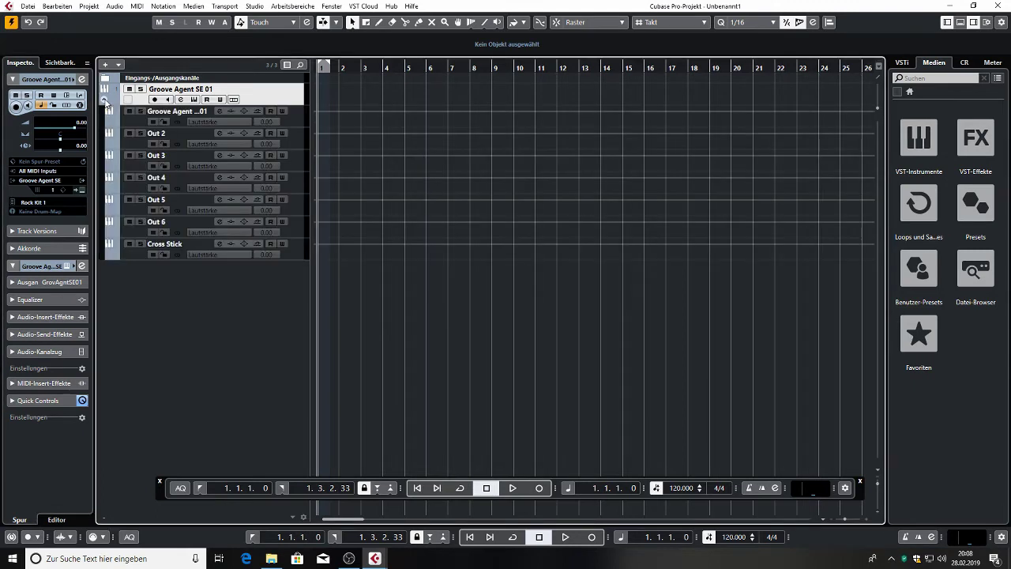
# In the Groove Agent SE editor, check the Kick pad's output routing without changing it
pyautogui.click(194, 99)
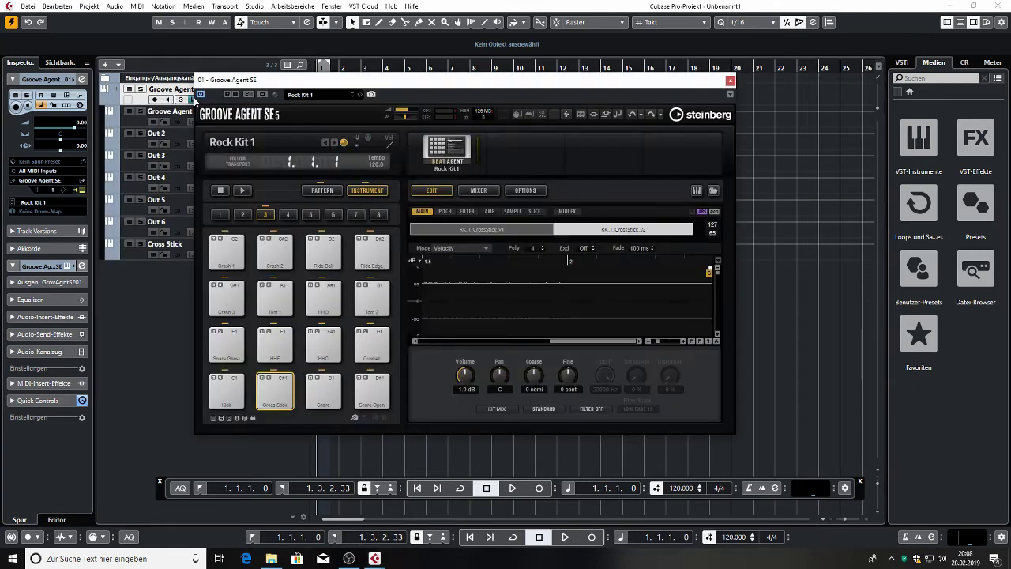
pyautogui.click(229, 382)
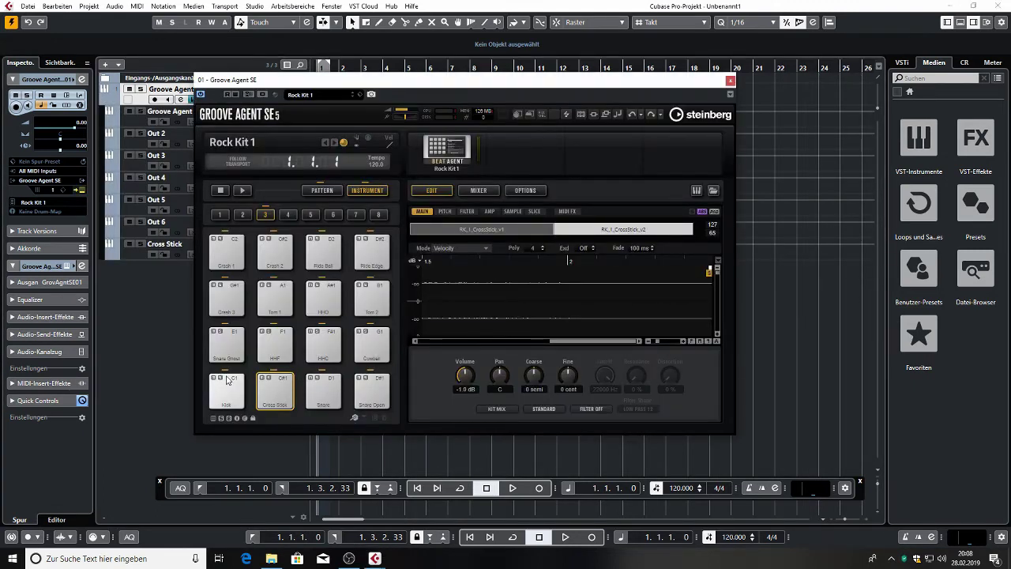
pyautogui.click(228, 381)
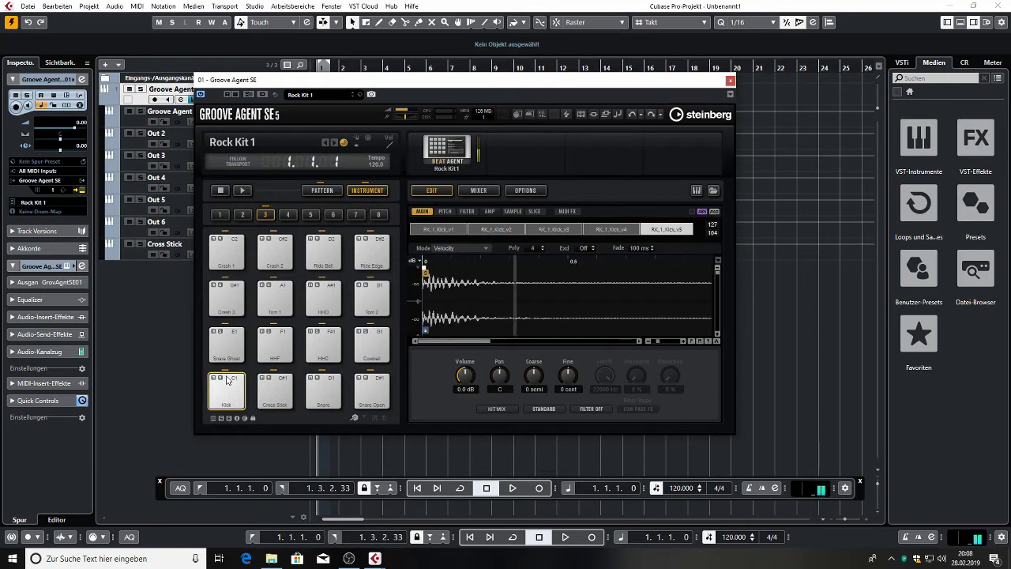
pyautogui.click(496, 410)
pyautogui.click(513, 60)
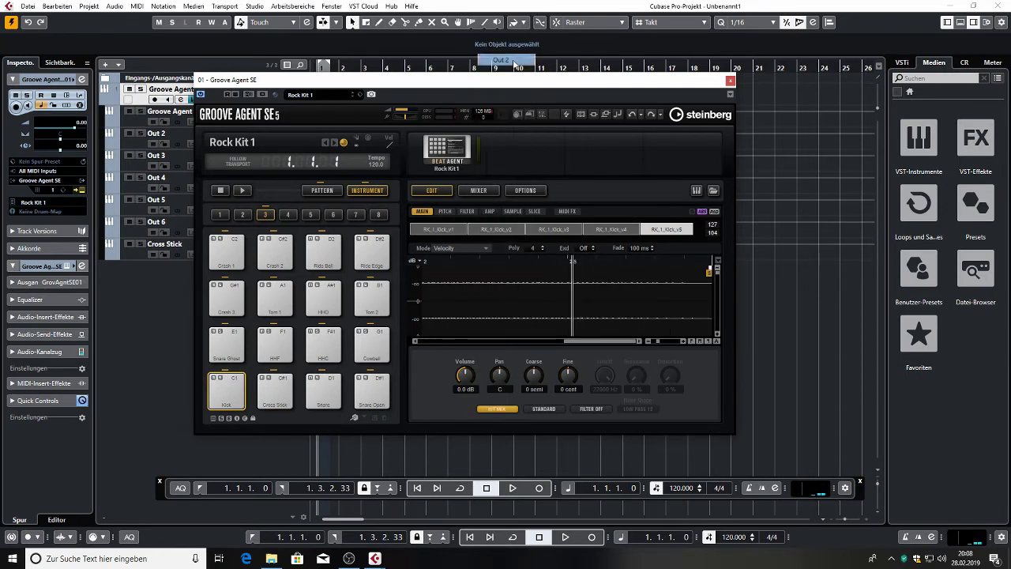
# Route the Cross Stick pad to its own output and the Snare pad to Out 3
pyautogui.click(275, 391)
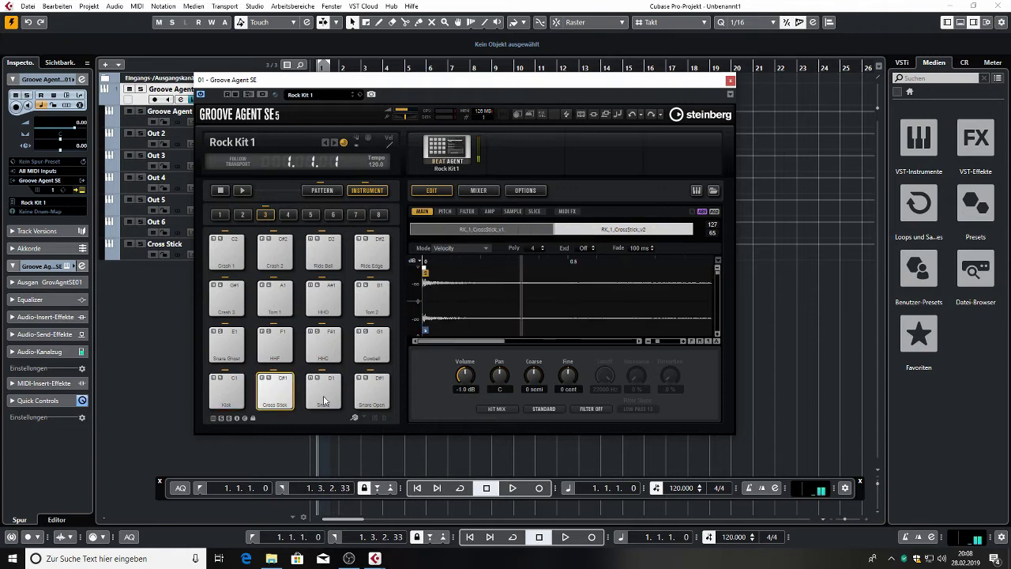
pyautogui.click(496, 410)
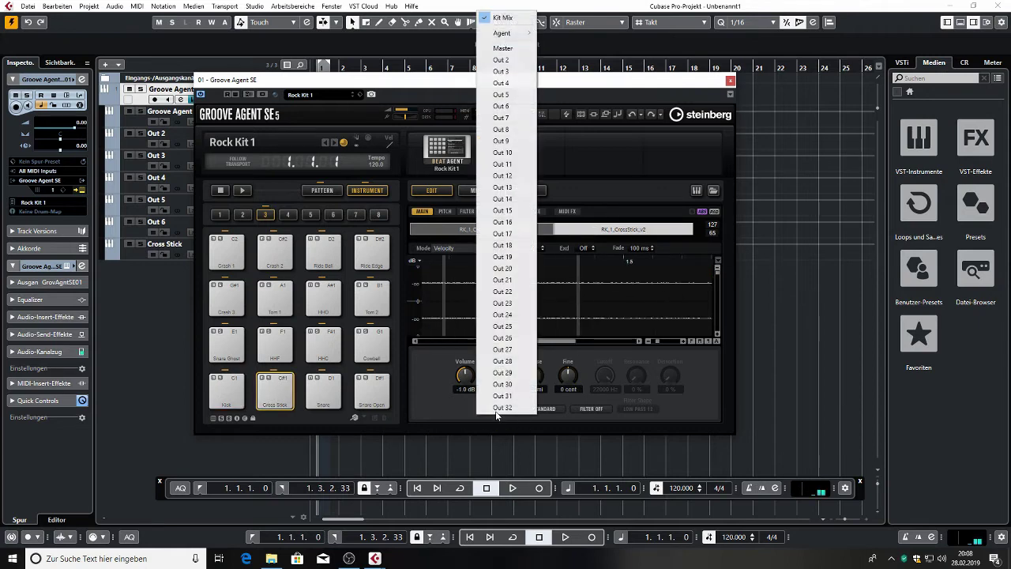
pyautogui.click(505, 71)
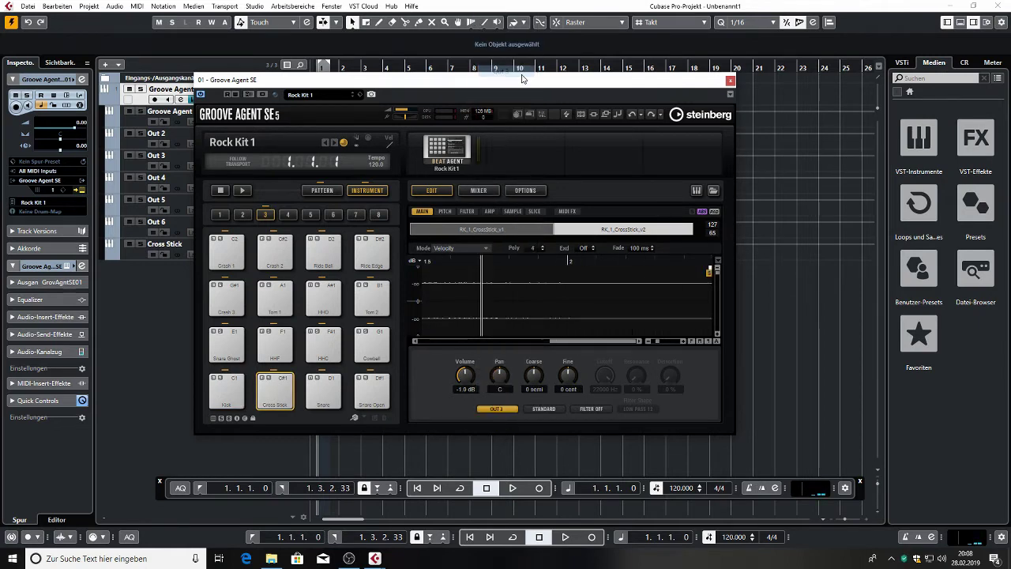
pyautogui.click(324, 387)
pyautogui.click(496, 408)
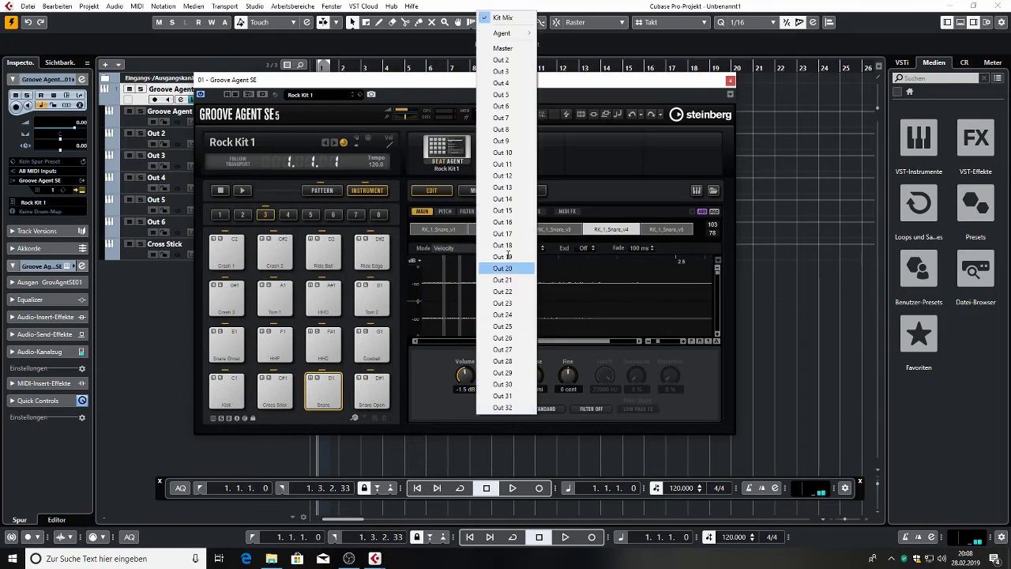
pyautogui.click(511, 75)
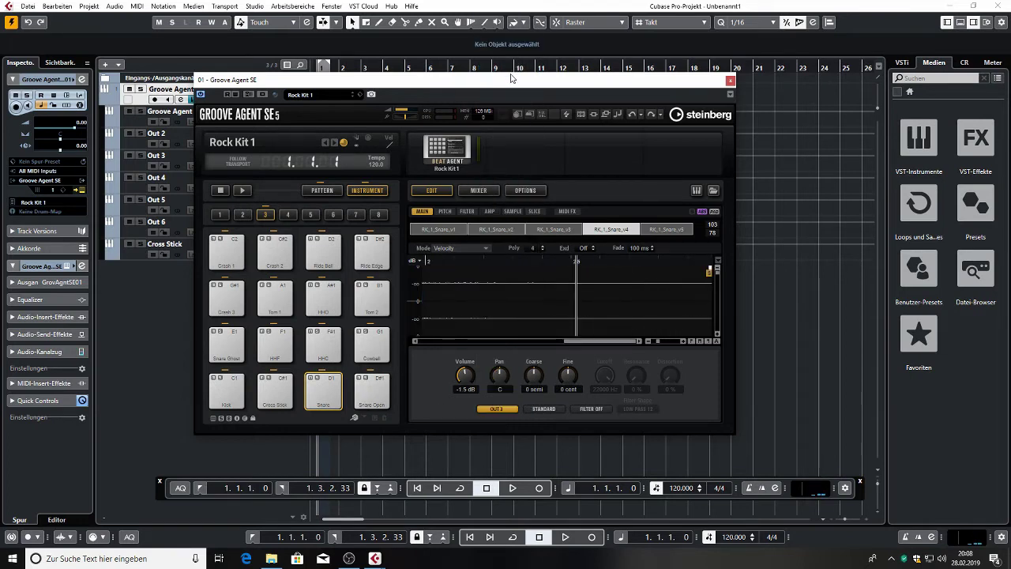